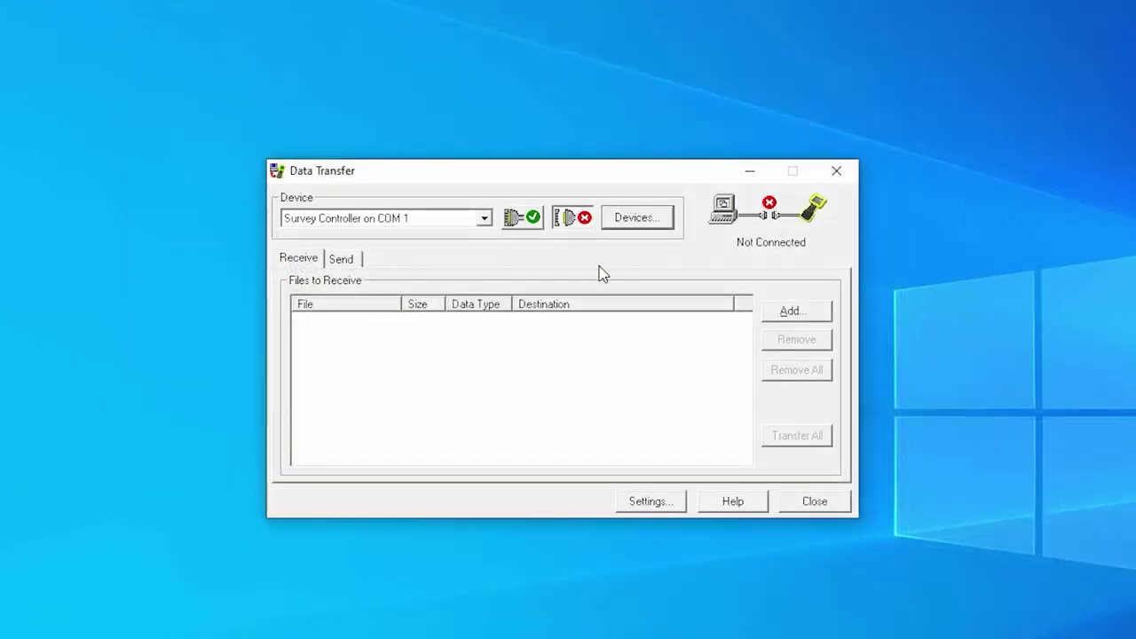
# Step: Create a new device of the type GPS Receiver (R/SPS/5000 Series)
pyautogui.click(635, 220)
pyautogui.click(383, 469)
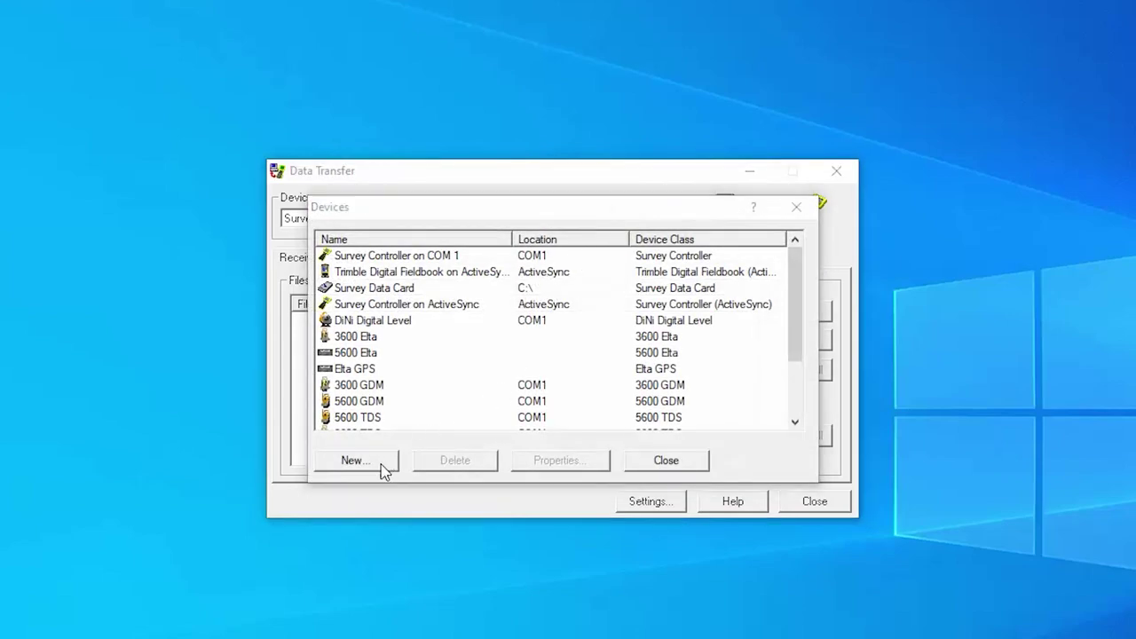
pyautogui.scroll(-1, 661, 329)
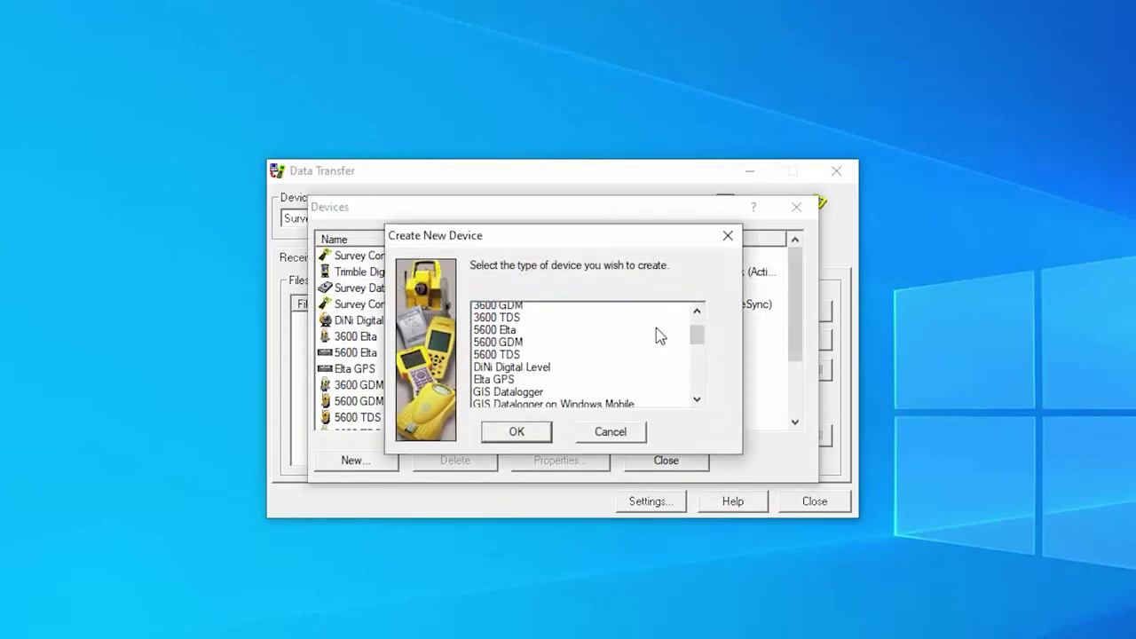
pyautogui.scroll(-4, 656, 327)
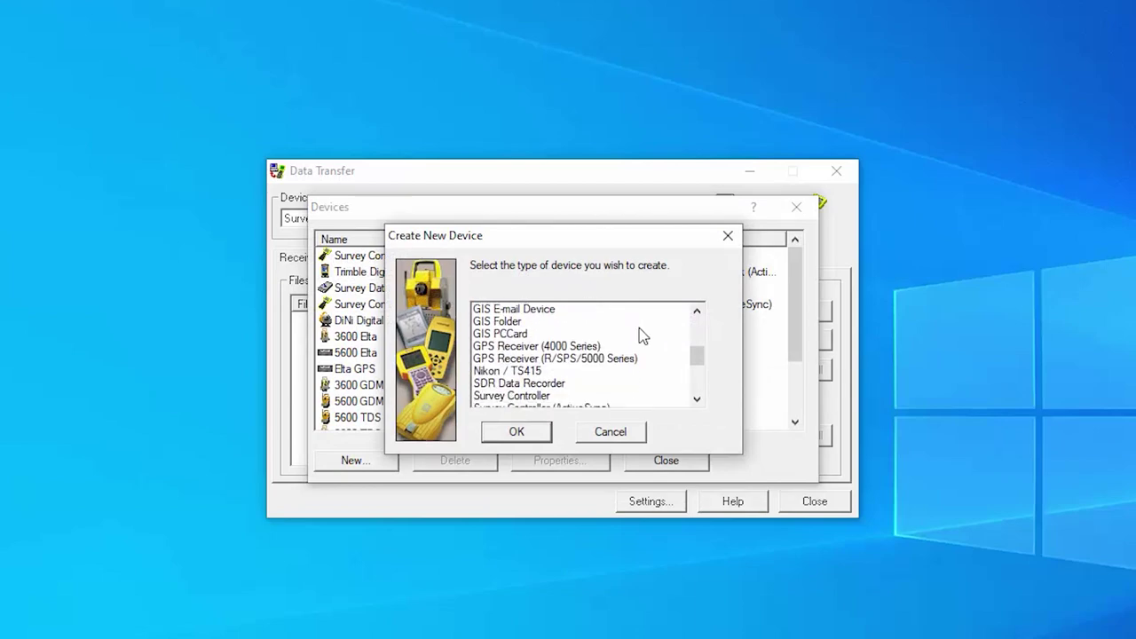
pyautogui.click(621, 359)
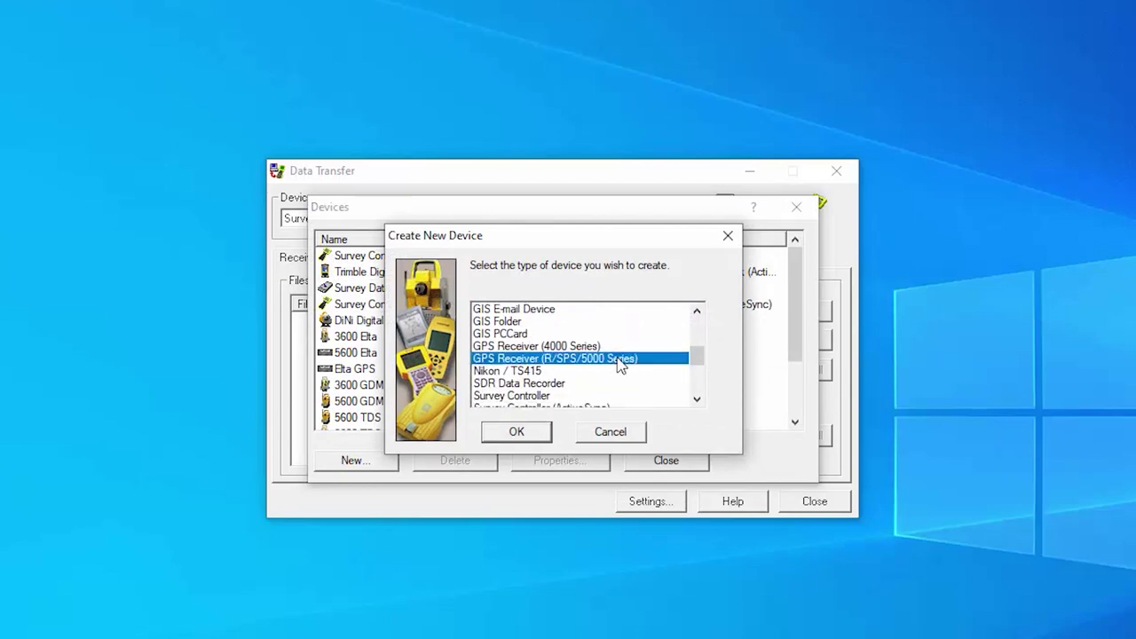
pyautogui.click(533, 439)
# Step: Set the new receiver's connection port to COM6 and name the device "MS9xx COM6"
pyautogui.click(658, 270)
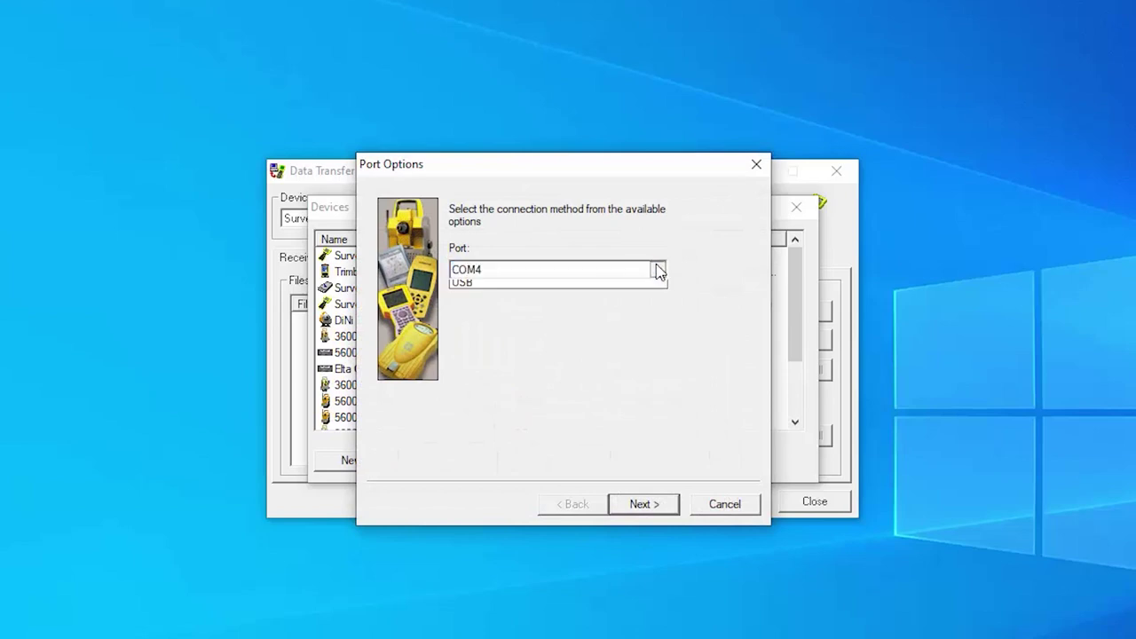
pyautogui.click(584, 318)
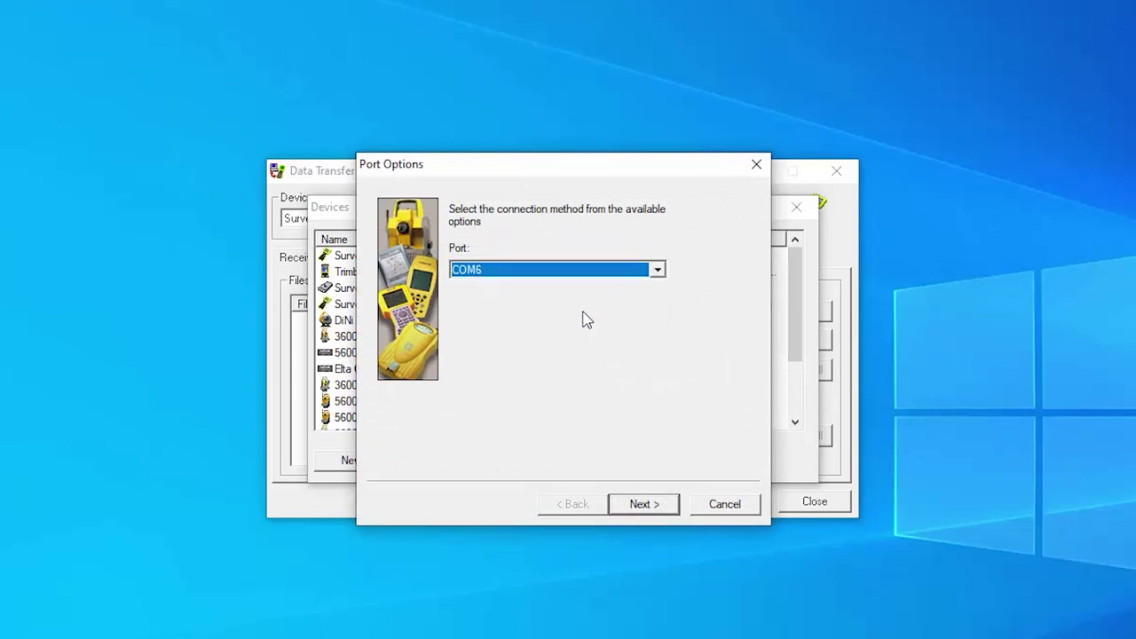
pyautogui.click(645, 503)
pyautogui.write('MS9xx COM6')
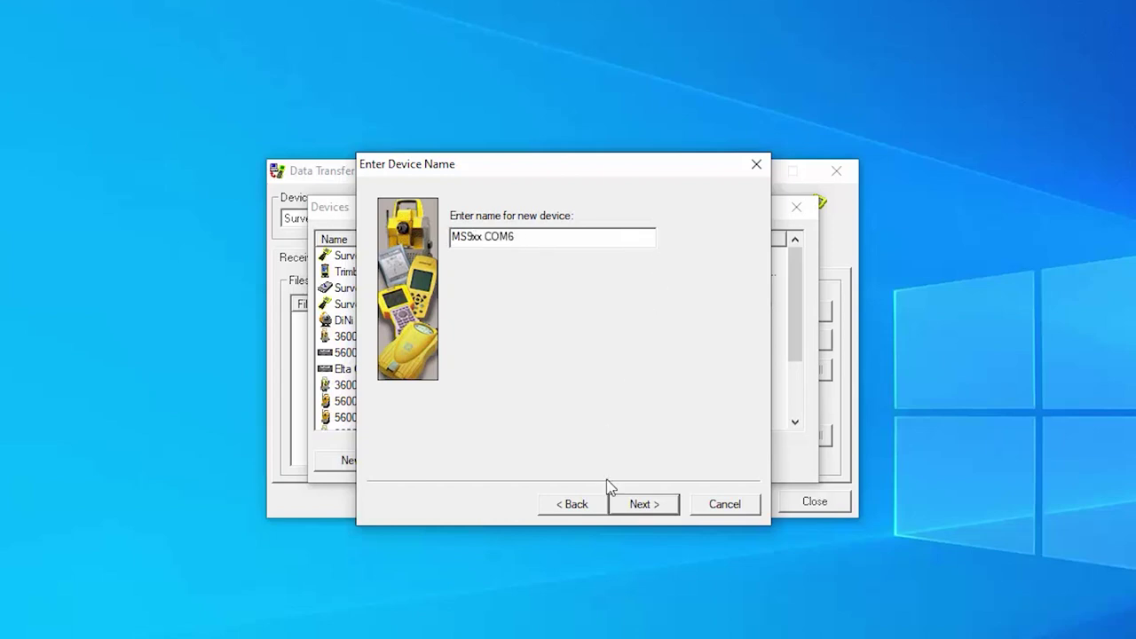
pyautogui.click(642, 504)
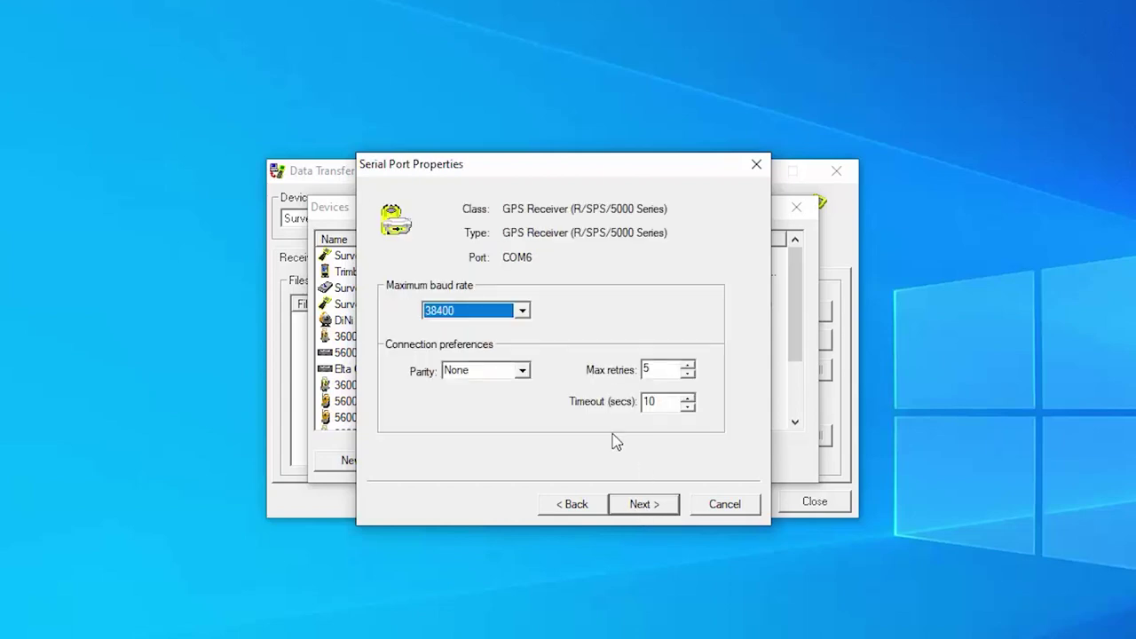
# Step: Set the maximum baud rate to 115200, turn off the completion summary display, and finish the device setup
pyautogui.click(525, 311)
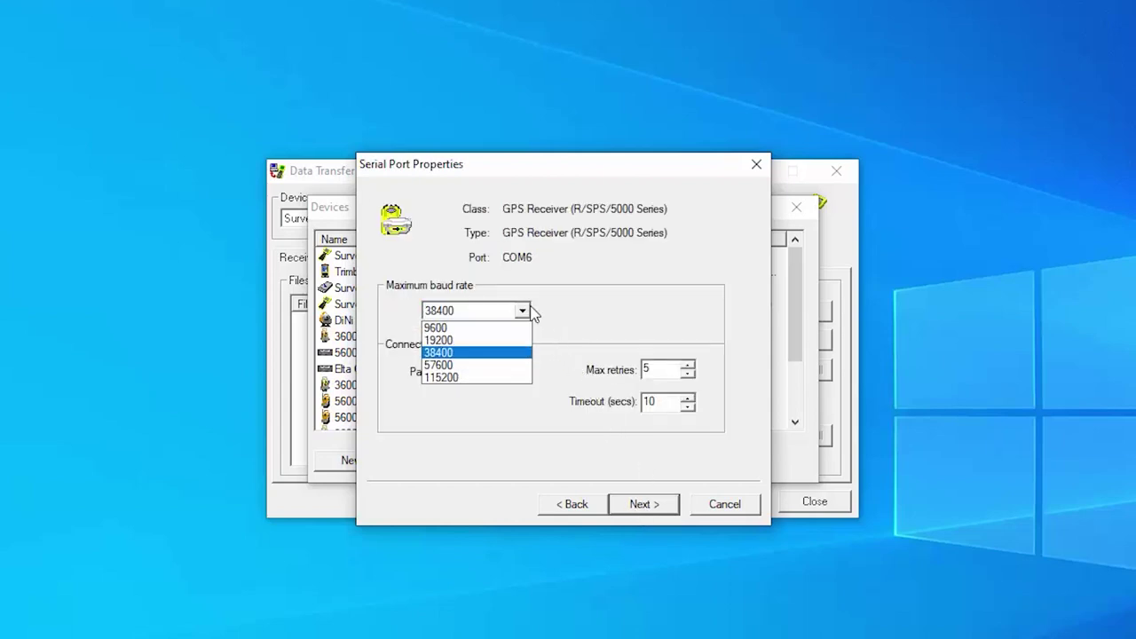
pyautogui.click(506, 377)
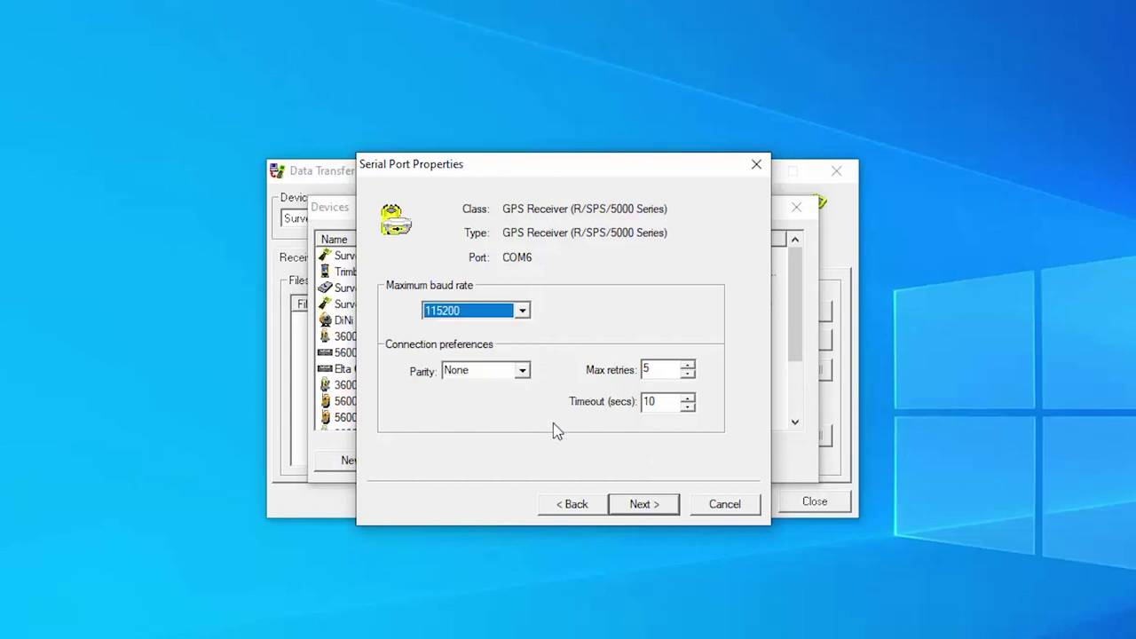
pyautogui.click(644, 504)
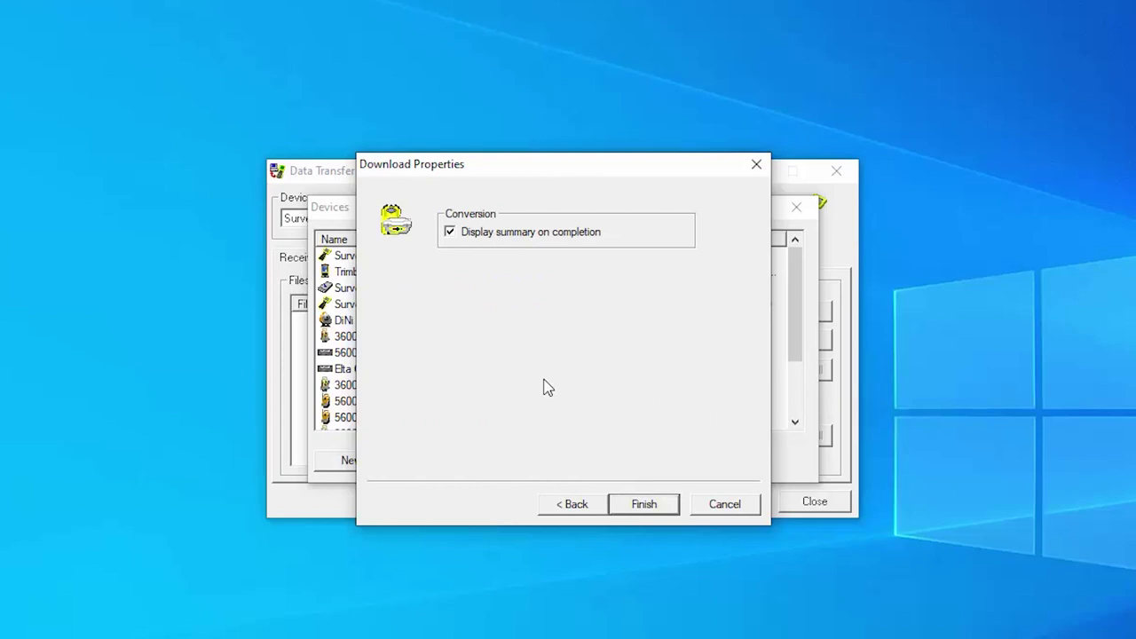
pyautogui.click(450, 234)
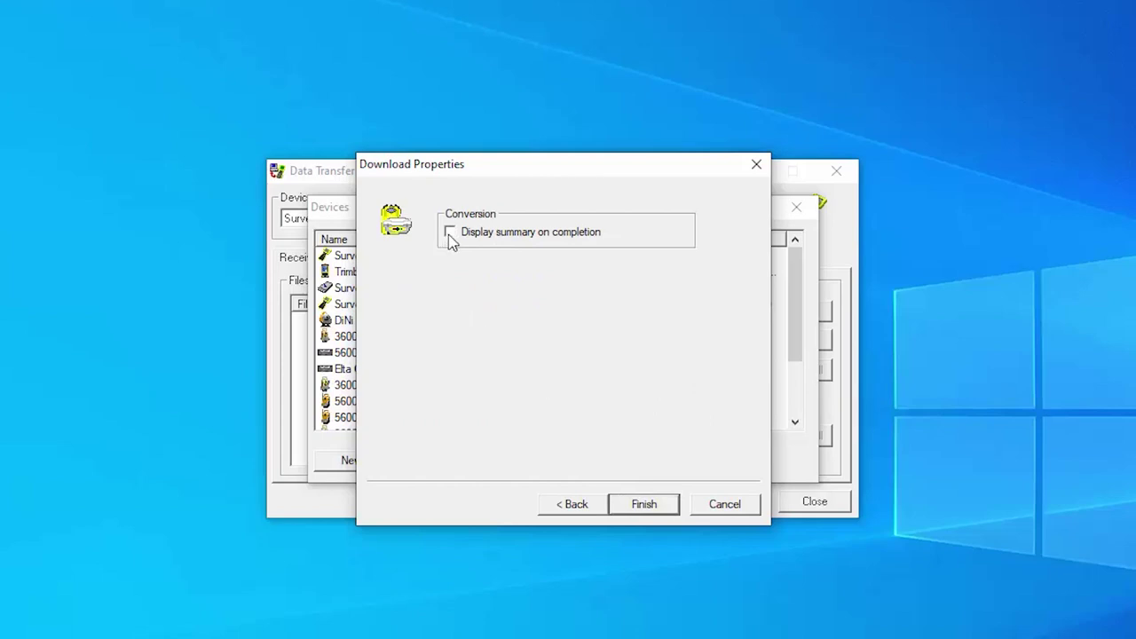
pyautogui.click(636, 509)
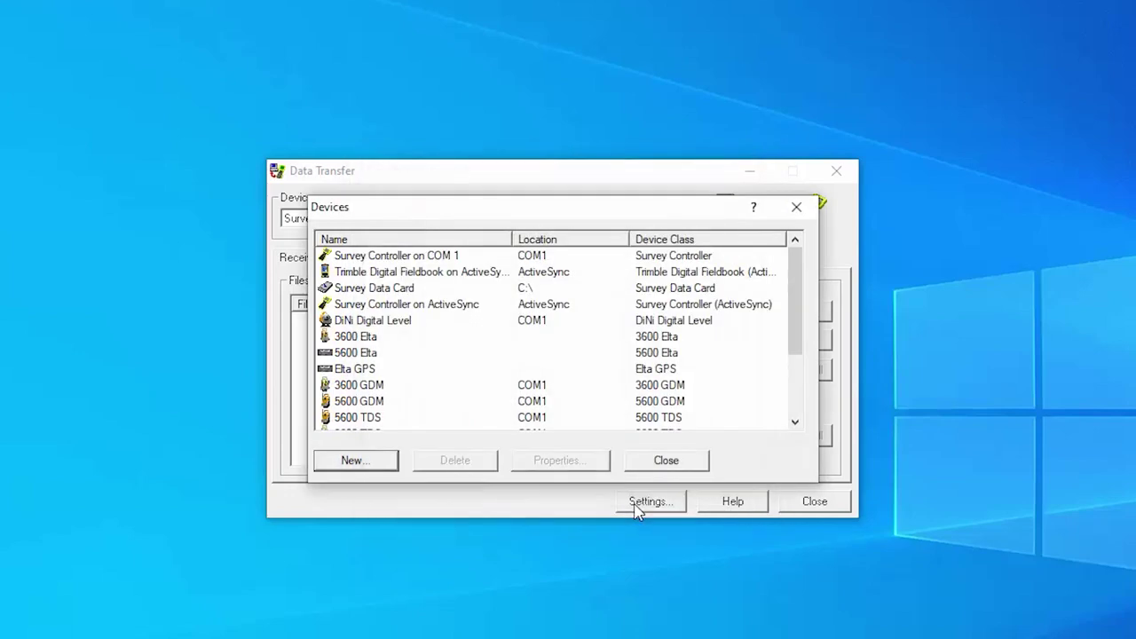
pyautogui.click(666, 460)
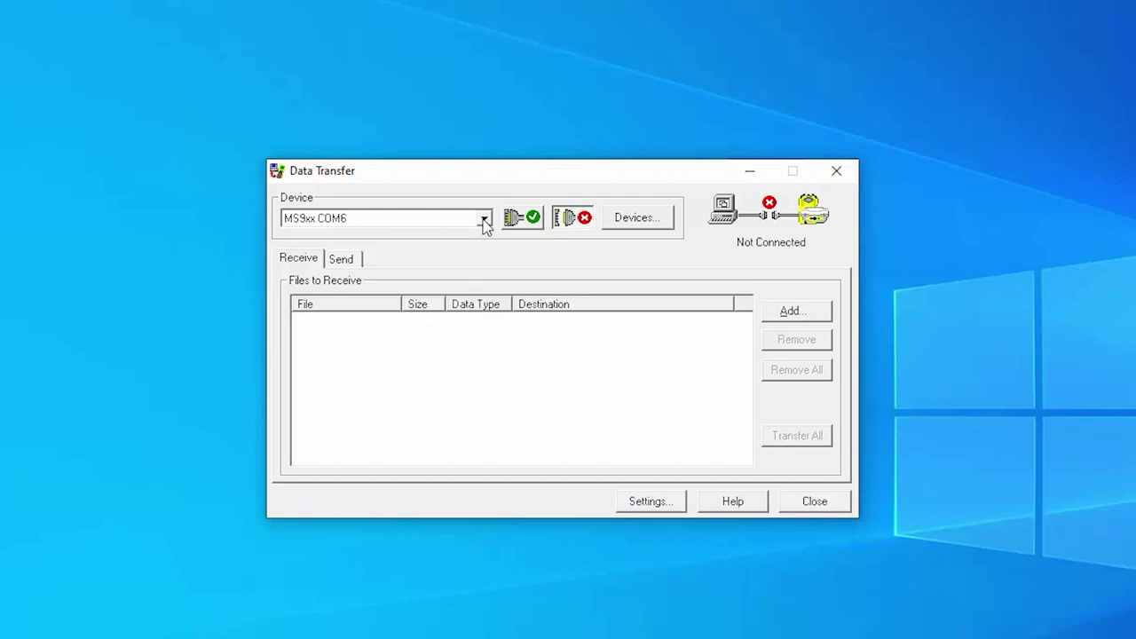
# Step: Keep MS9xx COM6 as the selected device and connect to it
pyautogui.click(484, 221)
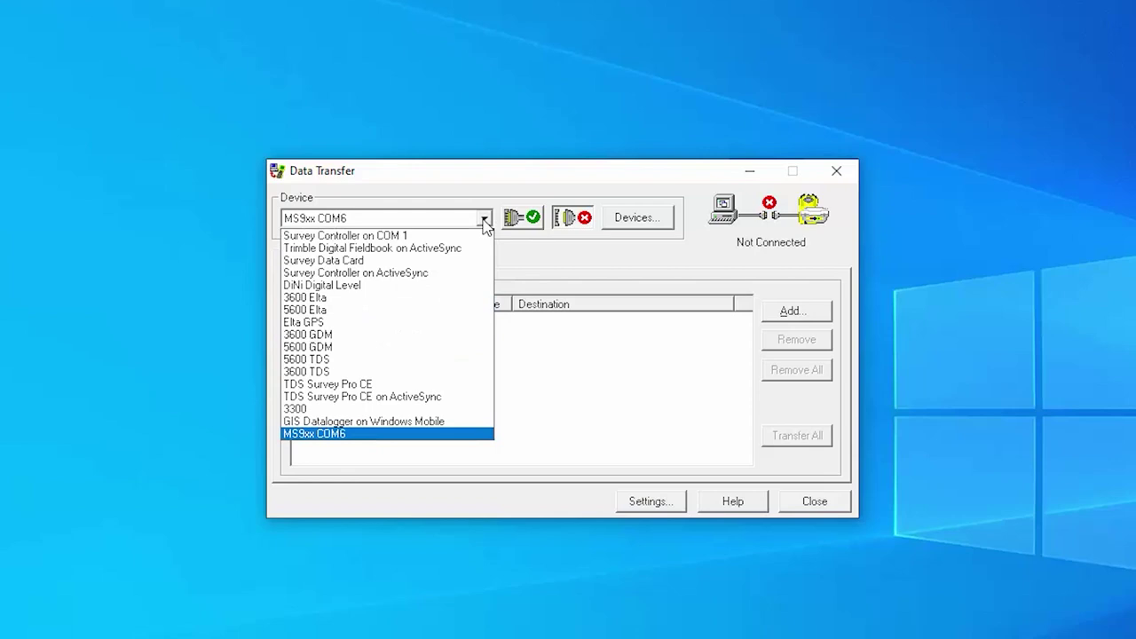
pyautogui.click(485, 221)
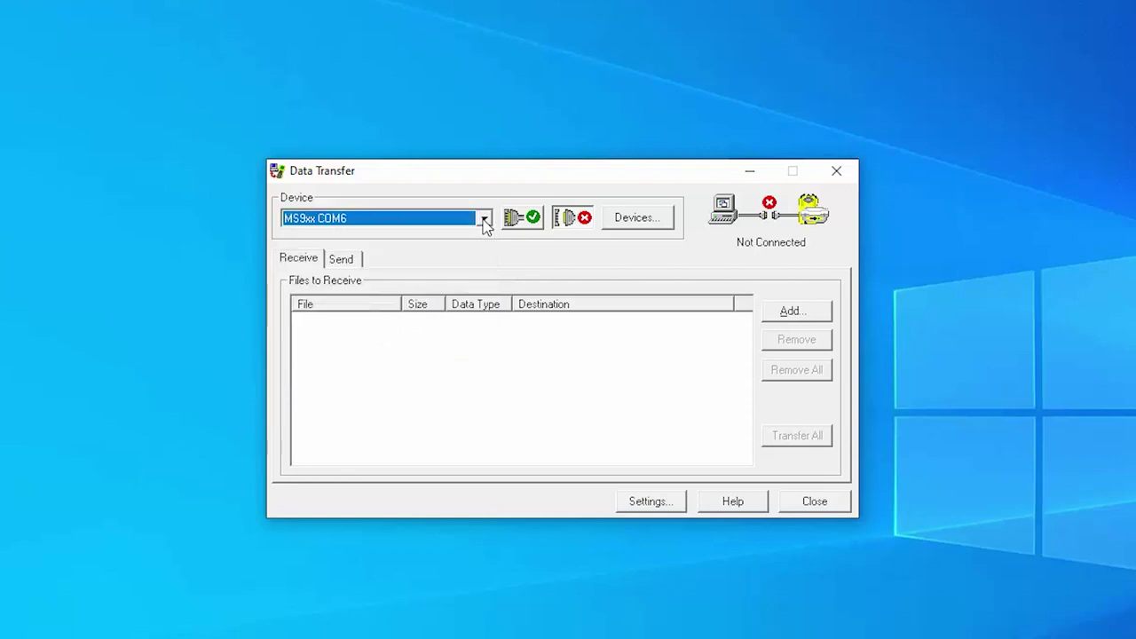
pyautogui.click(533, 222)
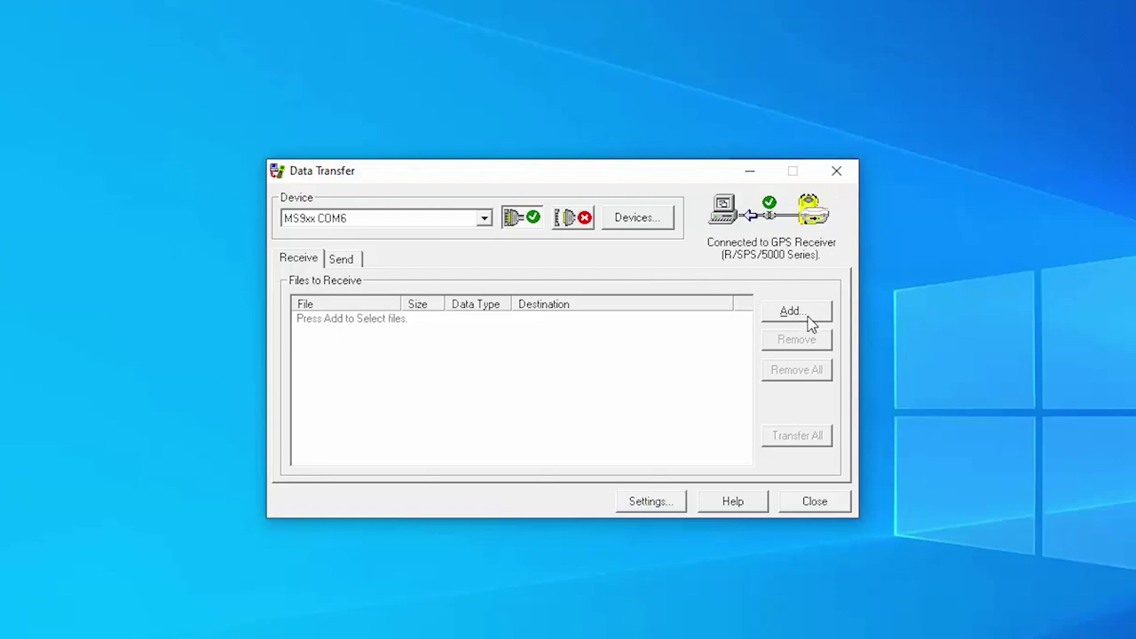
# Step: Add the raw observation files 35SY0930.T04 through 35SY0935.T04 from the MS995 receiver to the files to receive
pyautogui.click(799, 317)
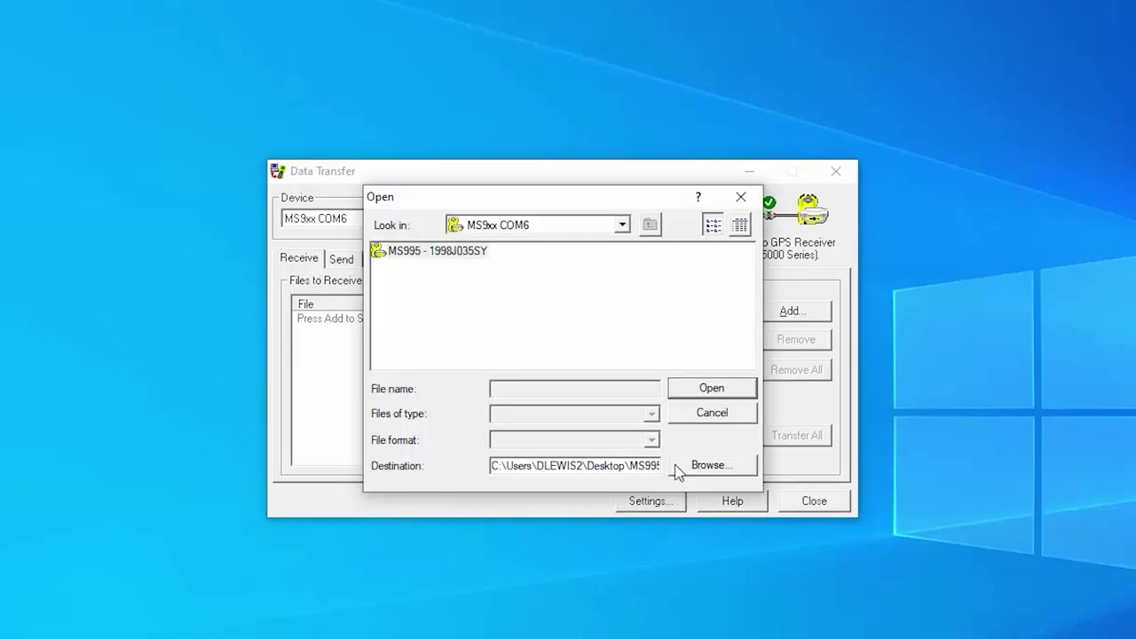
pyautogui.click(681, 468)
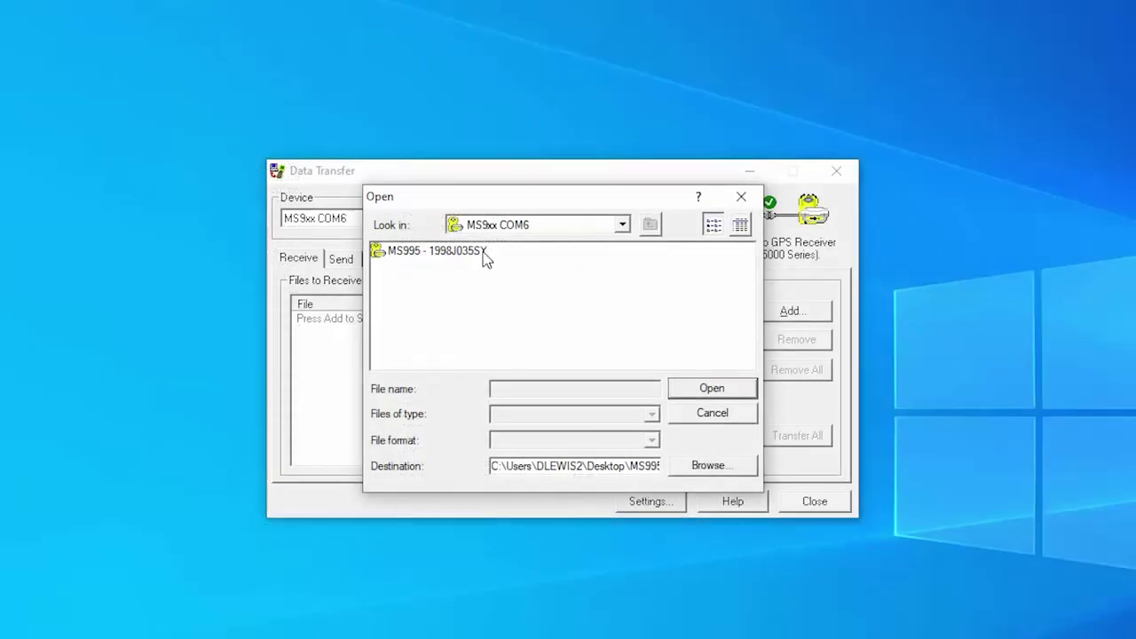
pyautogui.click(484, 254)
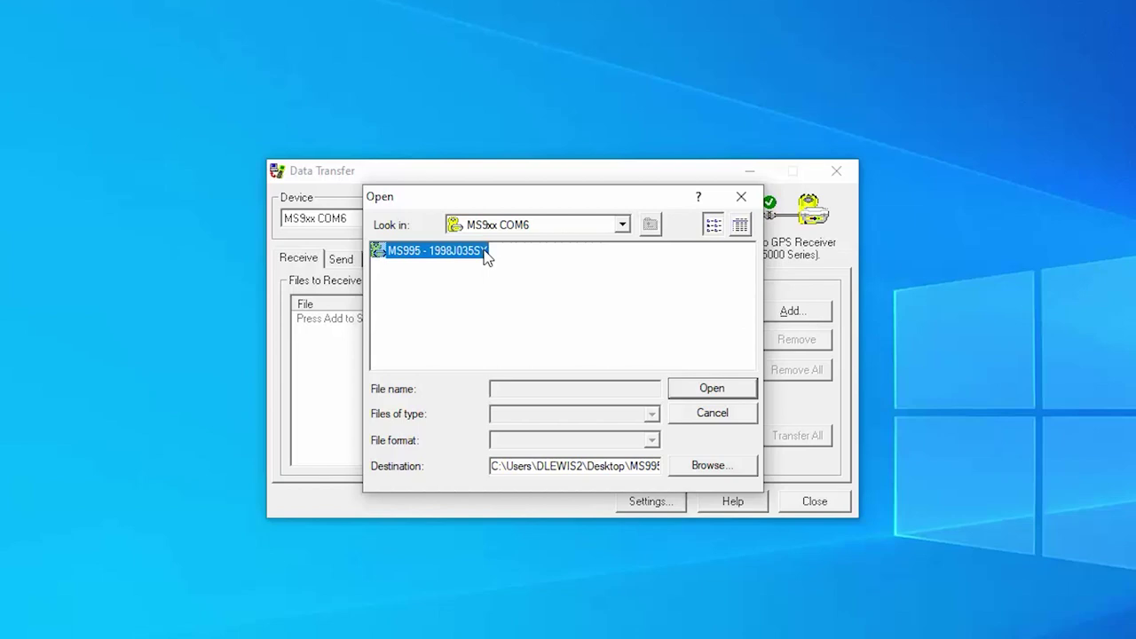
pyautogui.click(686, 391)
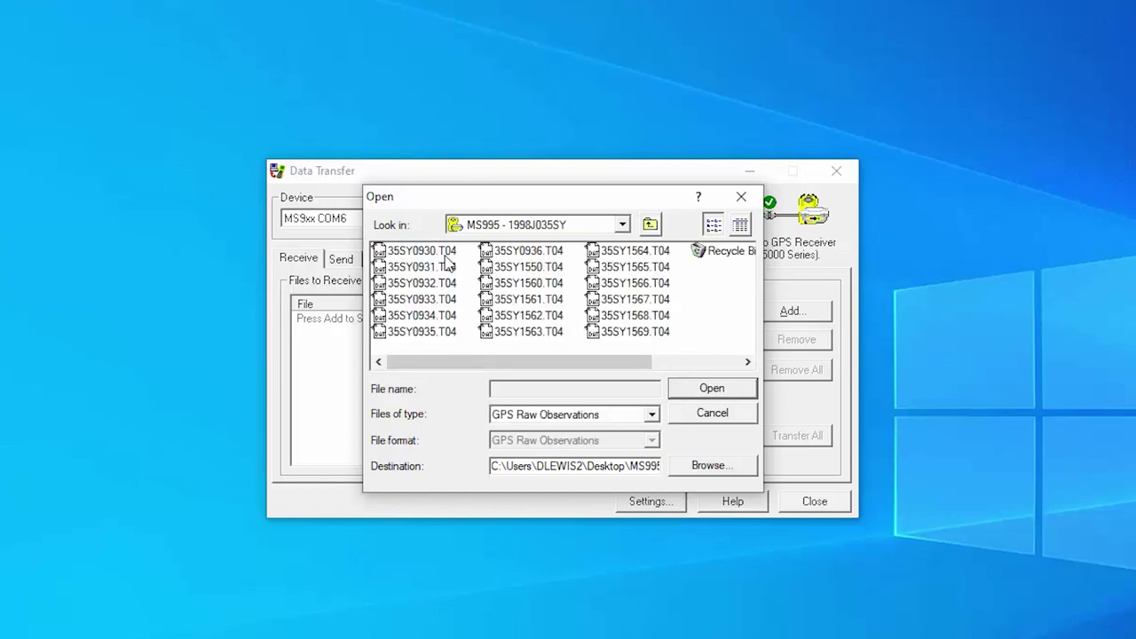
pyautogui.click(448, 254)
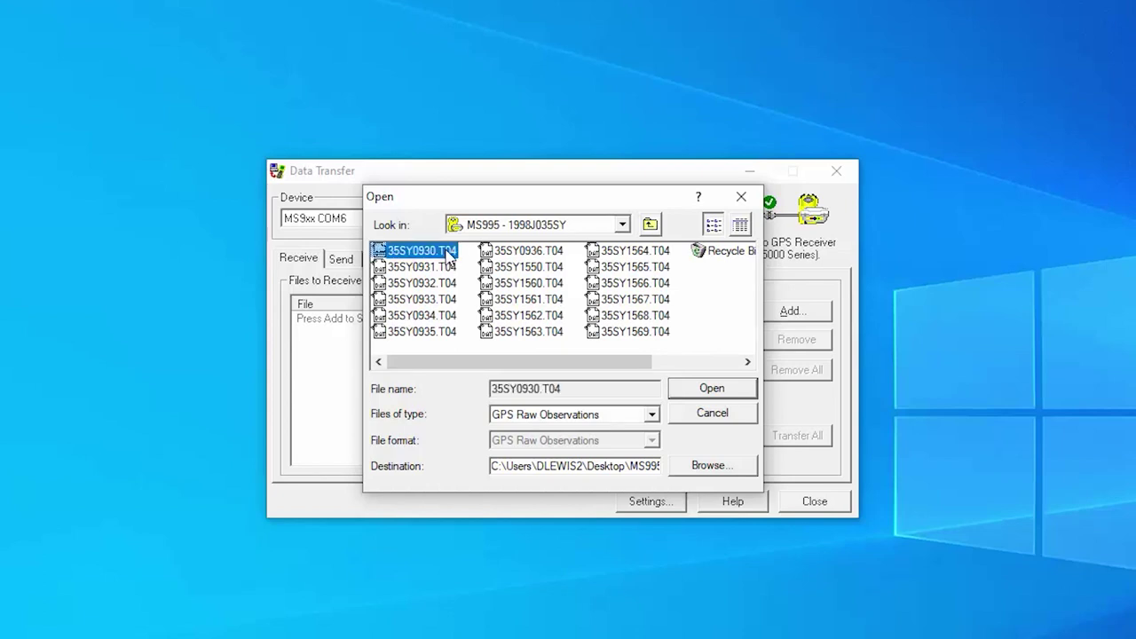
pyautogui.keyDown('shift'); pyautogui.click(446, 334); pyautogui.keyUp('shift')
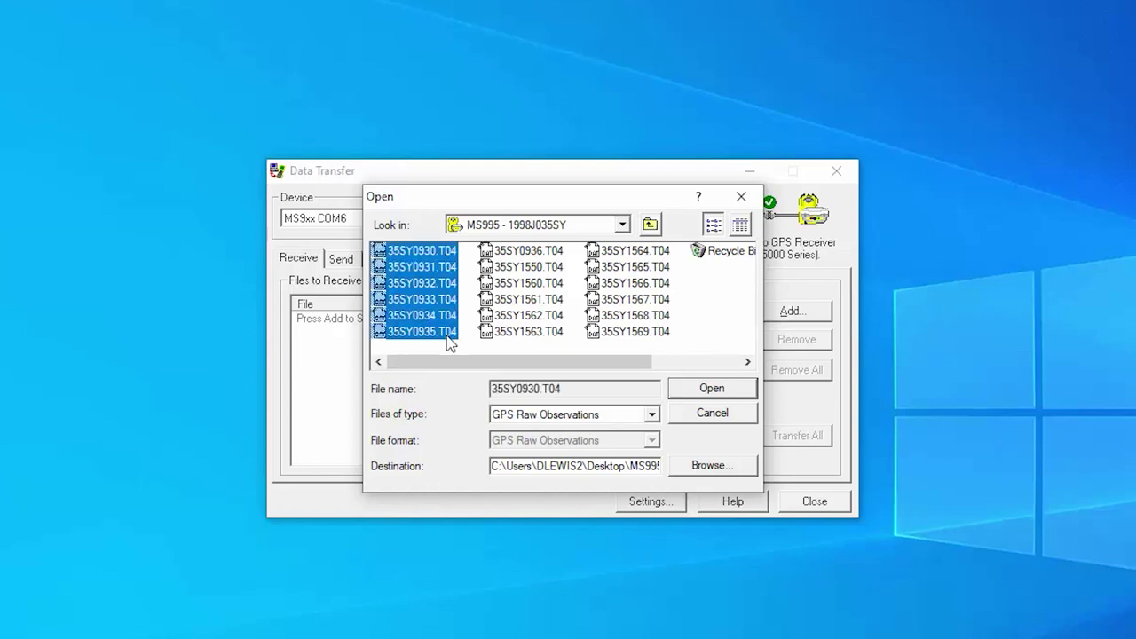
pyautogui.click(701, 389)
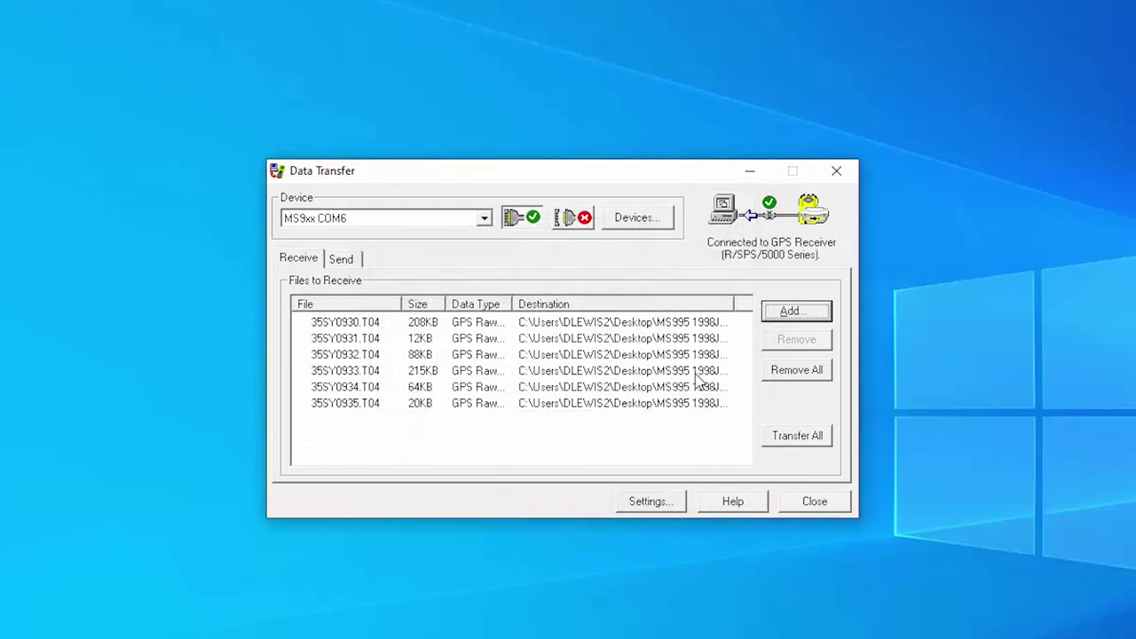
# Step: Transfer all the listed files to the computer and dismiss the conversion results and completion report
pyautogui.click(796, 443)
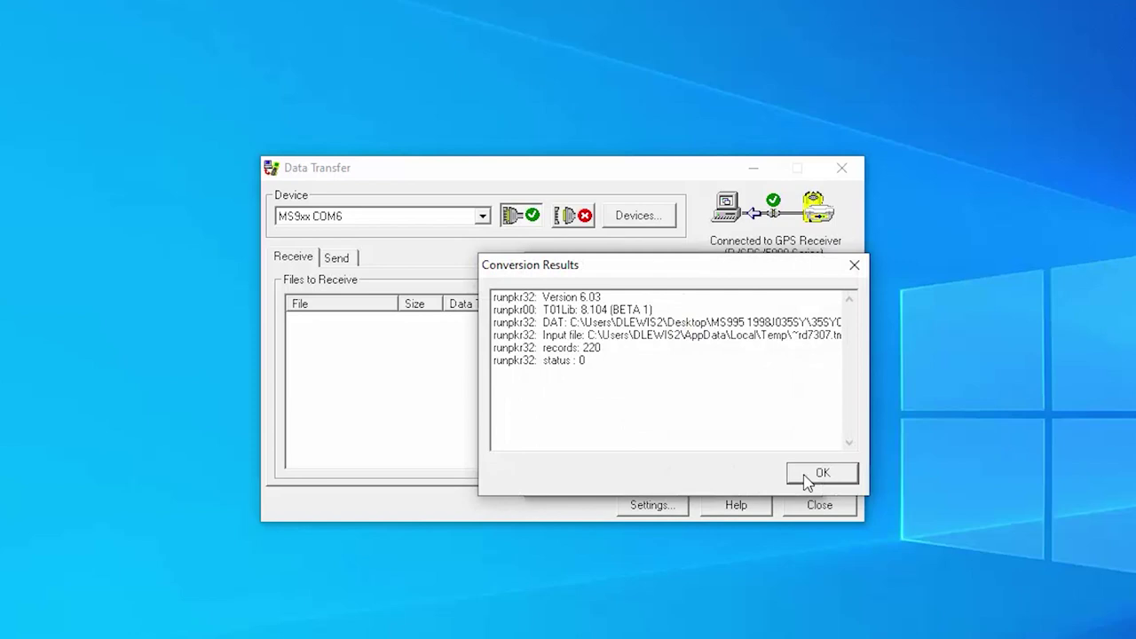
pyautogui.click(821, 473)
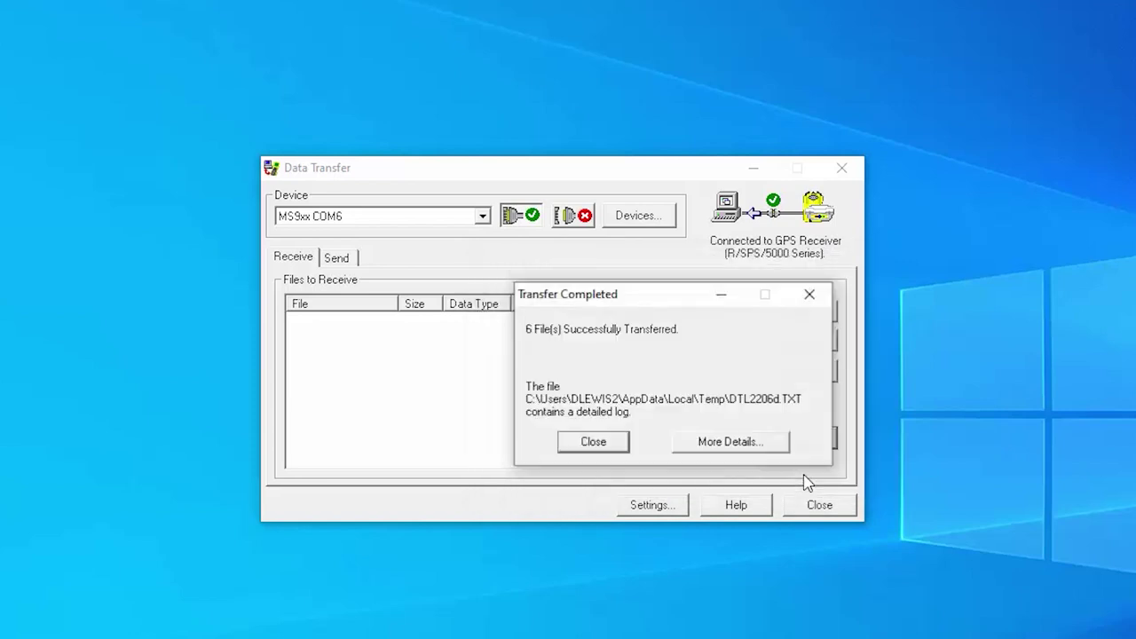
pyautogui.click(593, 442)
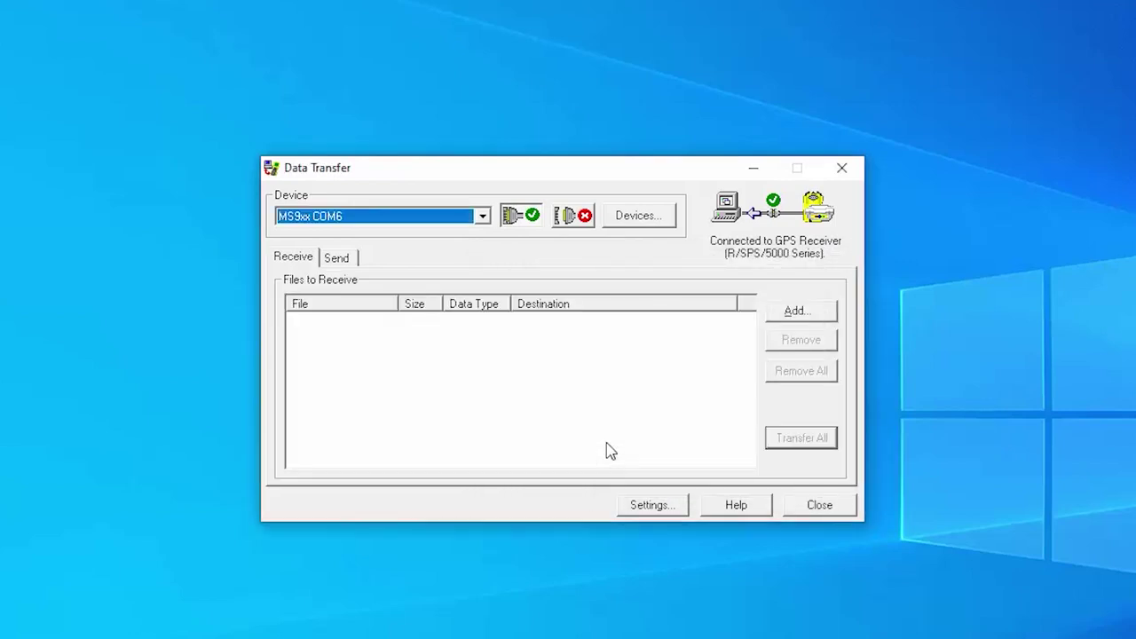
# Step: Add the second column of the MS995 receiver's files, from 35SY0936.T04 through 35SY1563.T04, to the files to receive
pyautogui.click(798, 310)
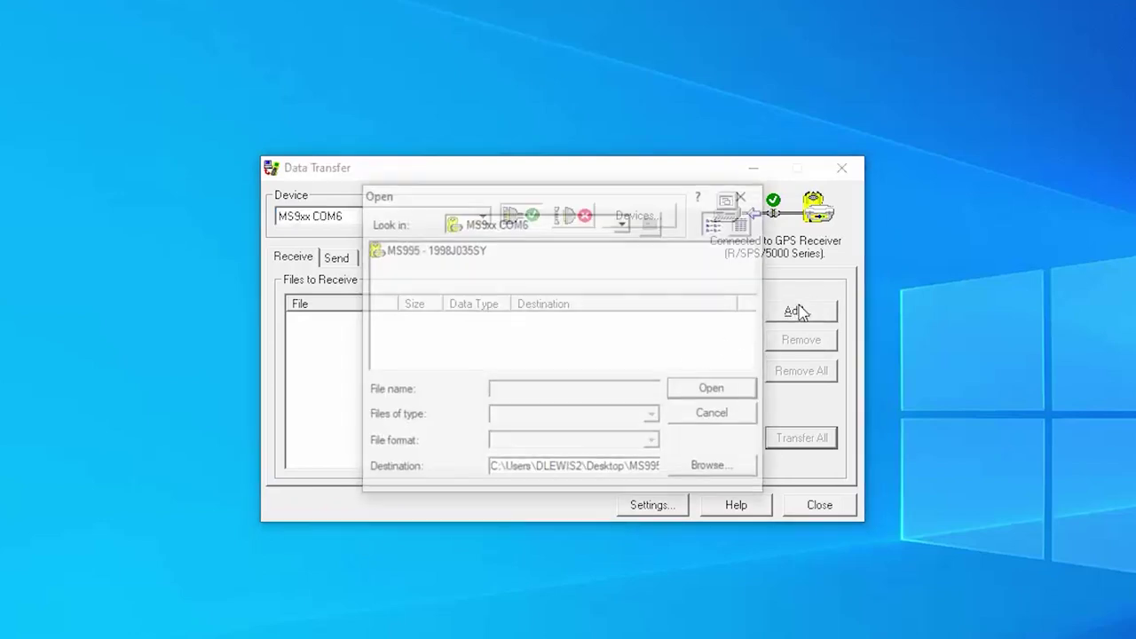
pyautogui.click(456, 256)
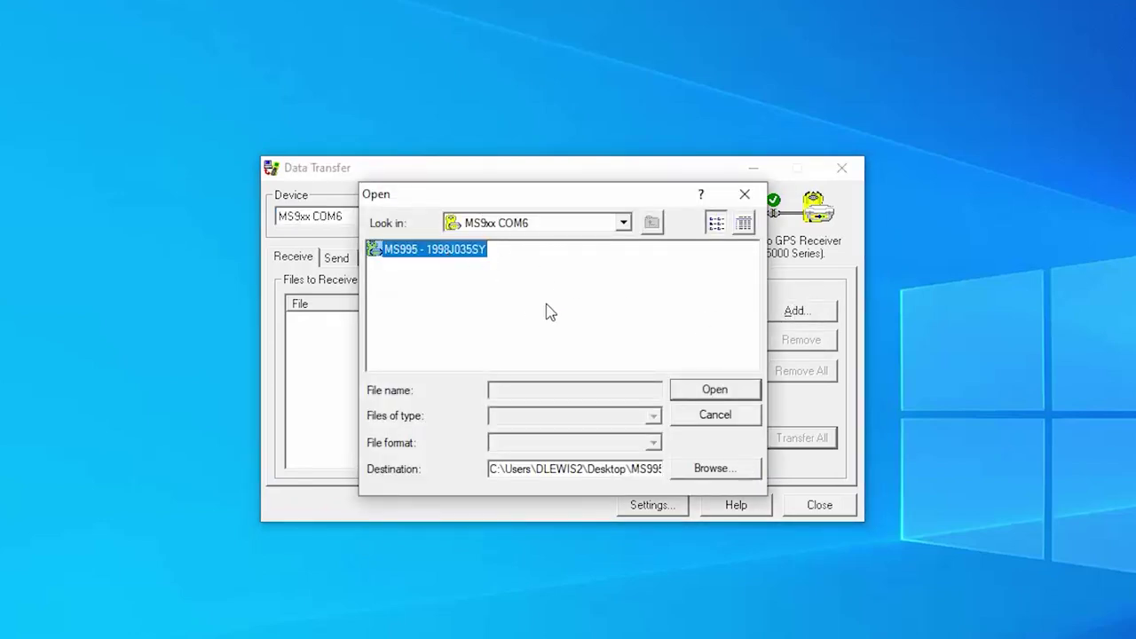
pyautogui.click(714, 392)
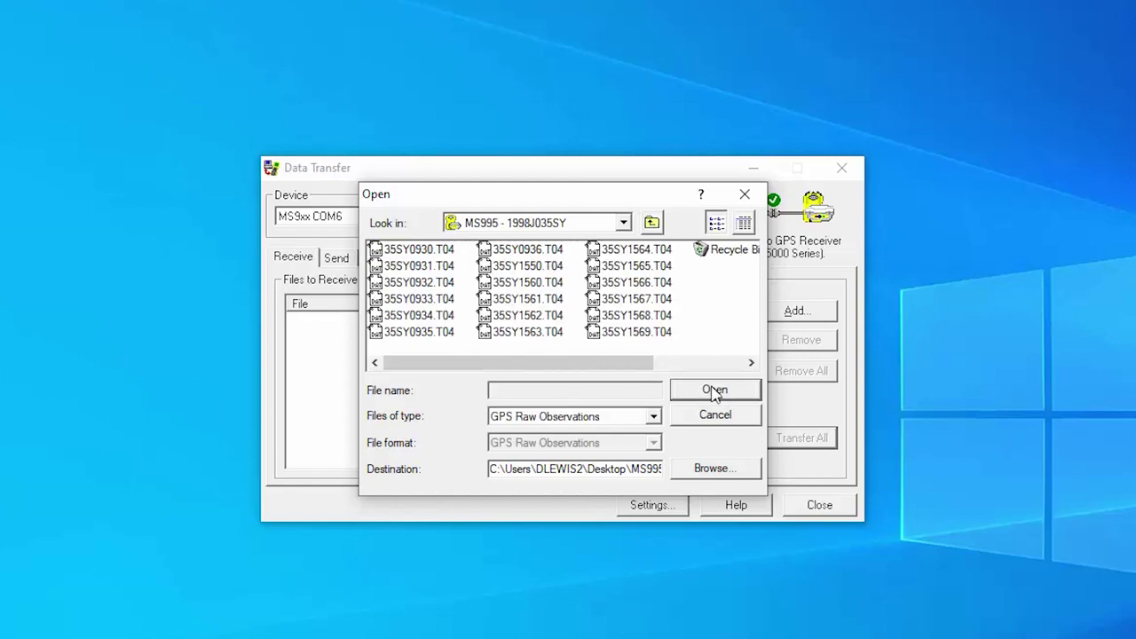
pyautogui.click(552, 252)
pyautogui.keyDown('shift'); pyautogui.click(549, 337); pyautogui.keyUp('shift')
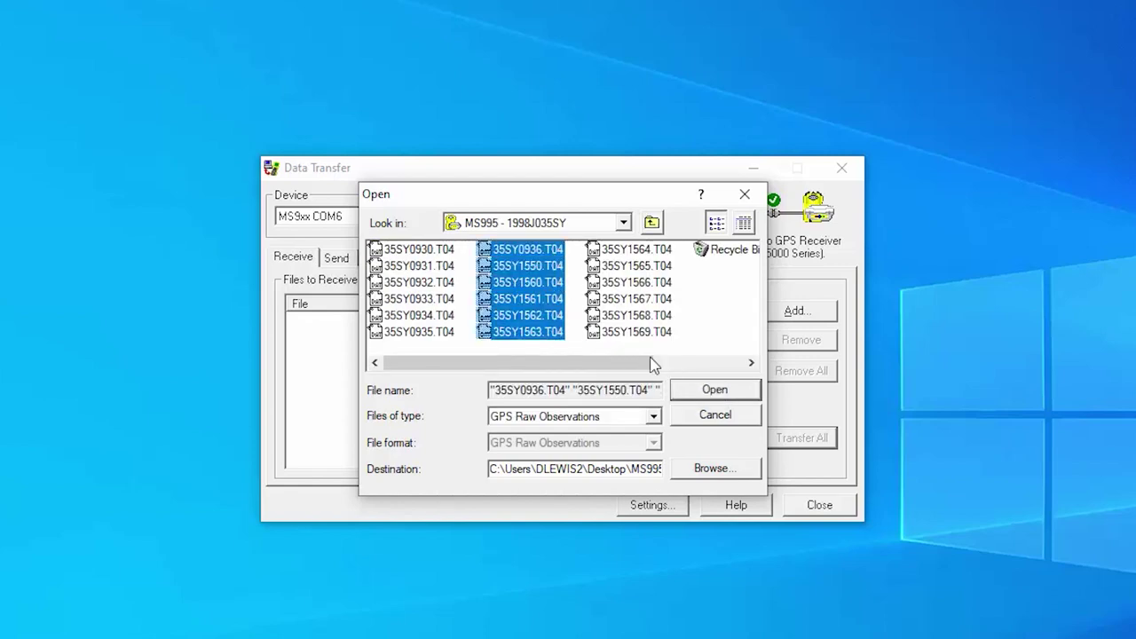
pyautogui.click(697, 397)
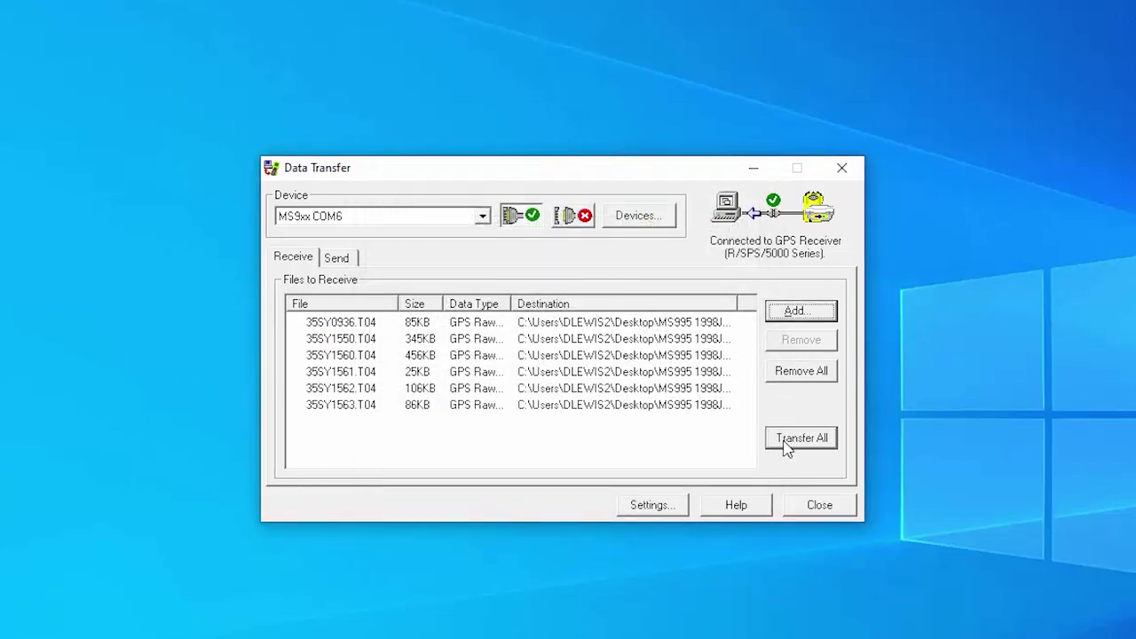
# Step: Transfer the second batch of files, dismiss the completion report, and disconnect from the receiver
pyautogui.click(785, 439)
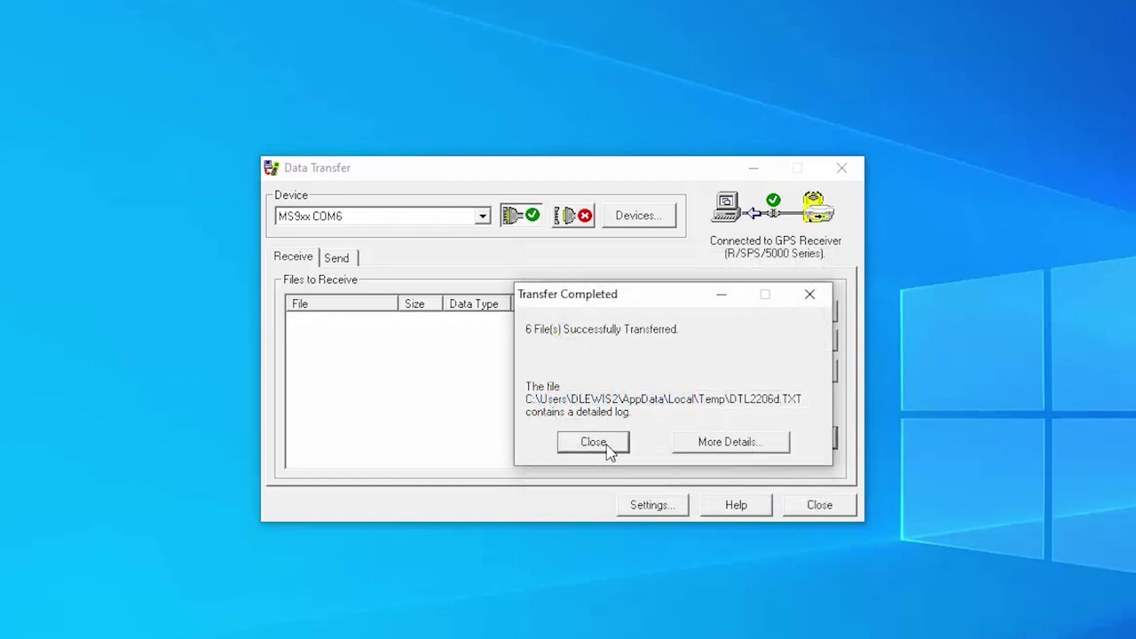
pyautogui.click(608, 447)
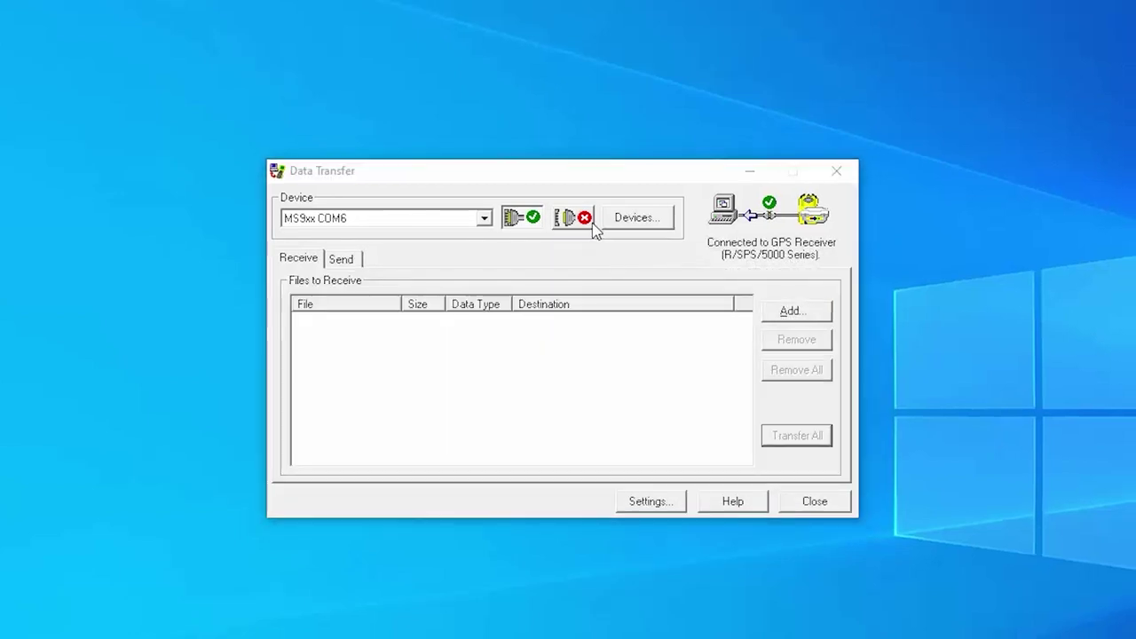
pyautogui.click(585, 219)
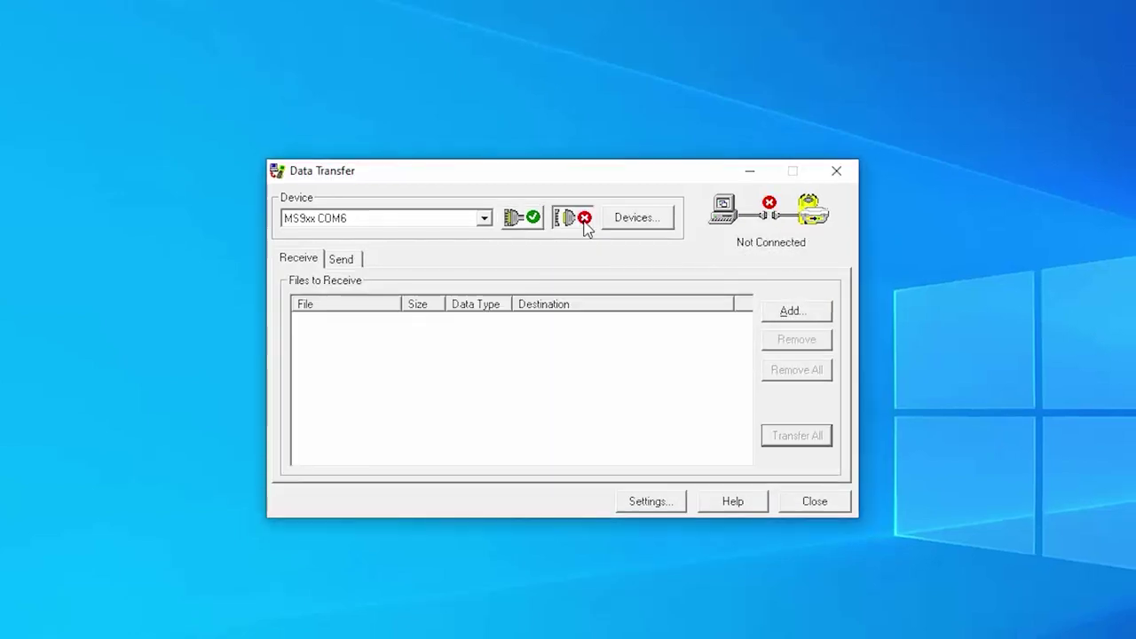
# Step: Close Data Transfer and review the transferred files inside the nested MS995 1998J035SY folder in File Explorer
pyautogui.click(810, 503)
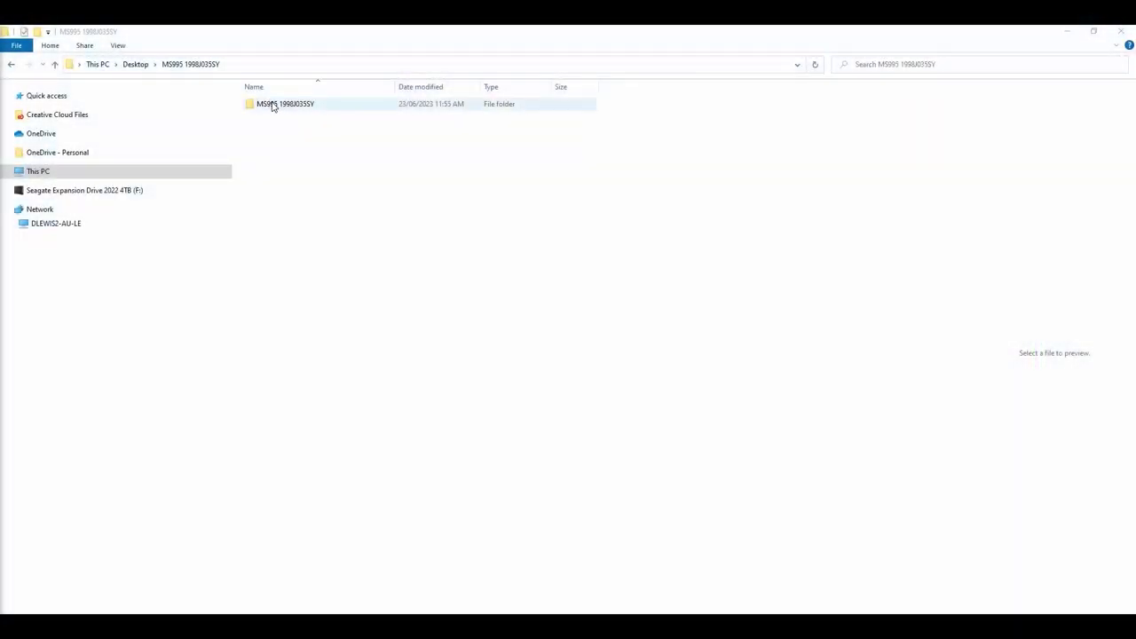
pyautogui.doubleClick(273, 106)
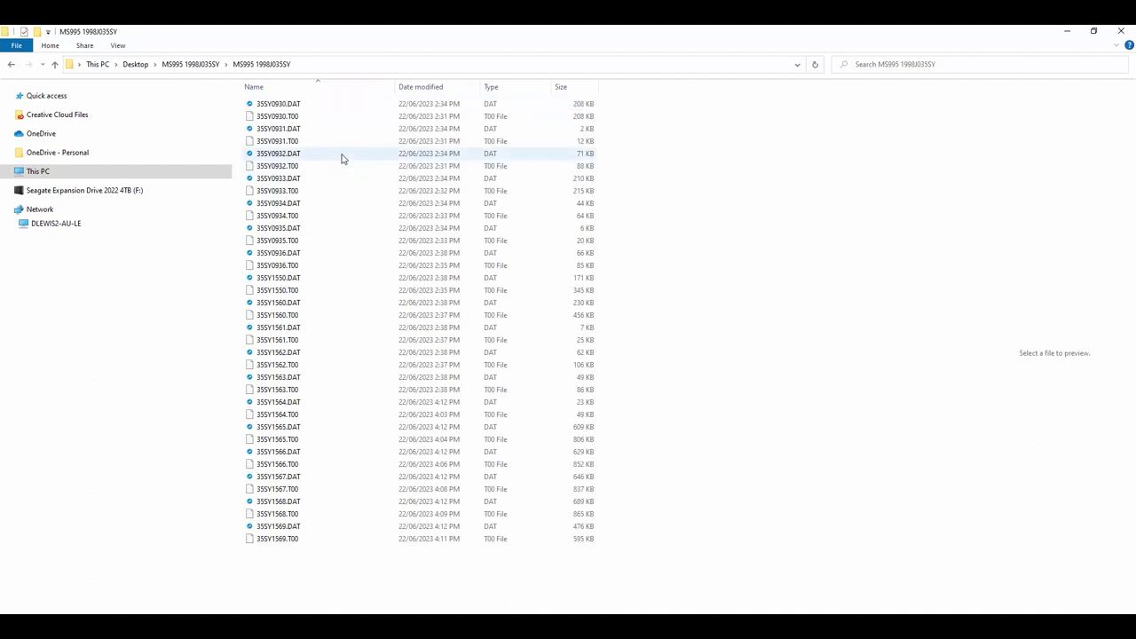
pyautogui.click(195, 66)
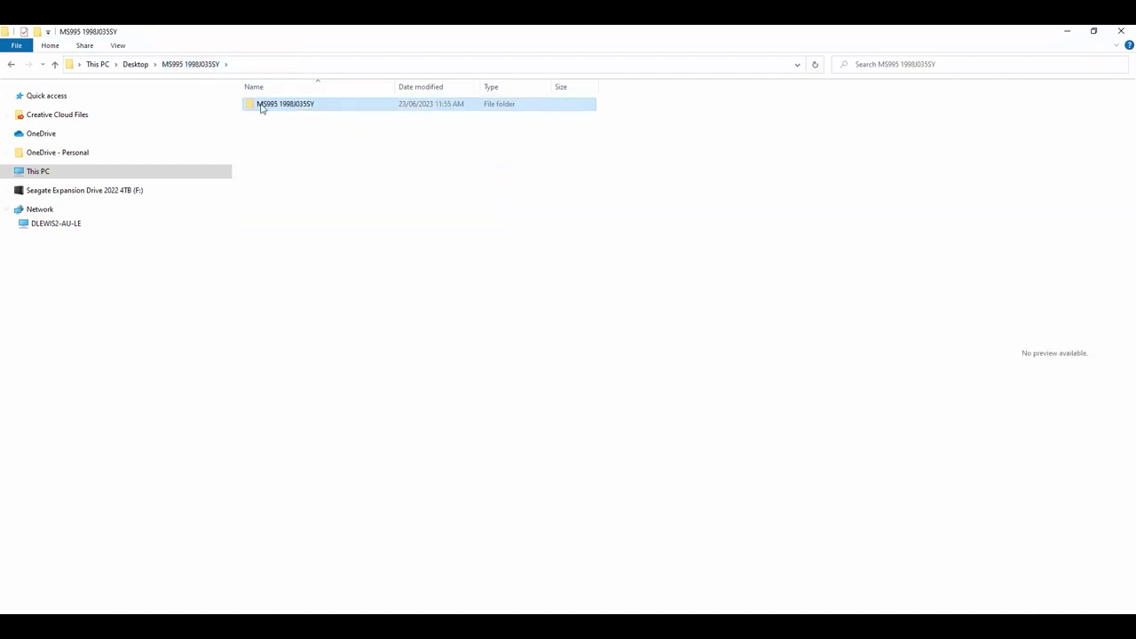
# Step: Compress the nested MS995 1998J035SY folder into a zip archive in the same location, keeping the suggested name
pyautogui.rightClick(312, 107)
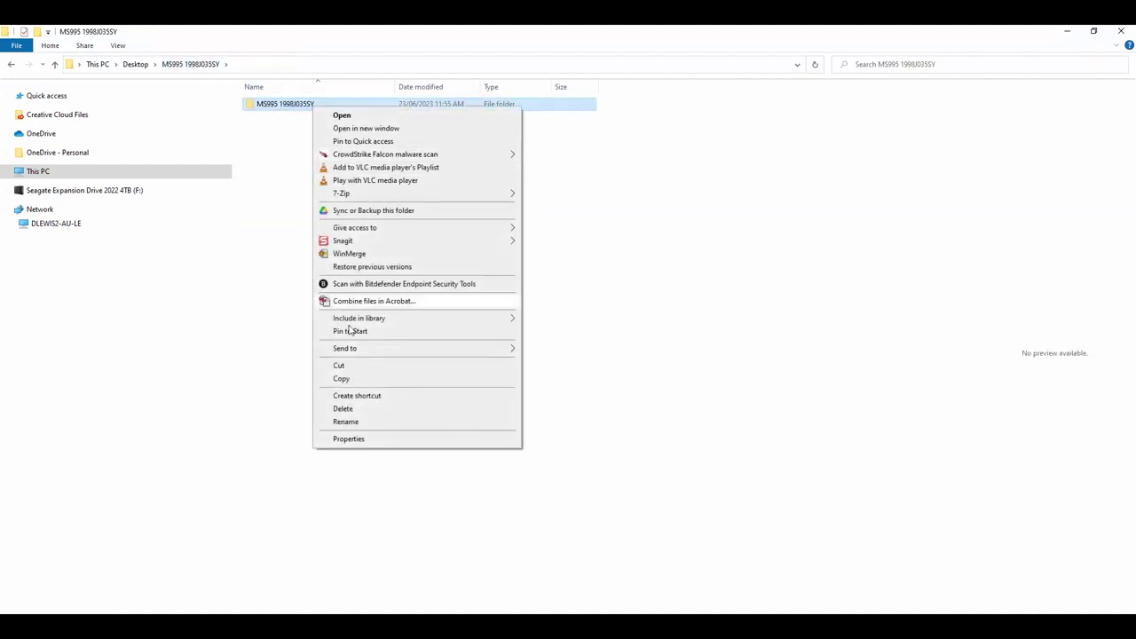
pyautogui.moveTo(361, 354)
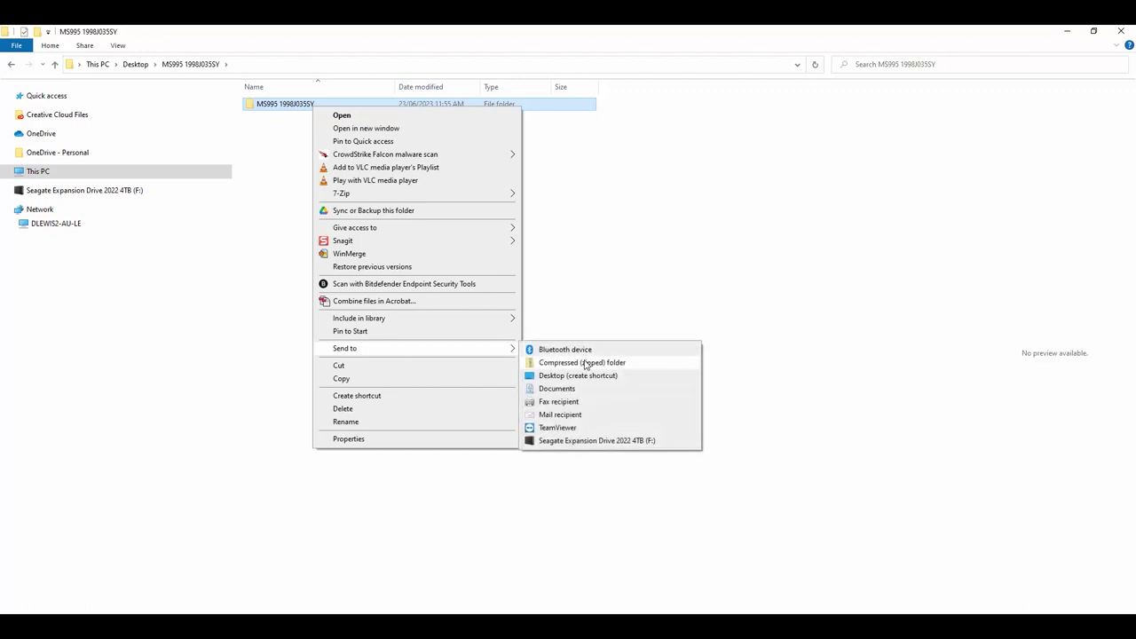
pyautogui.click(584, 362)
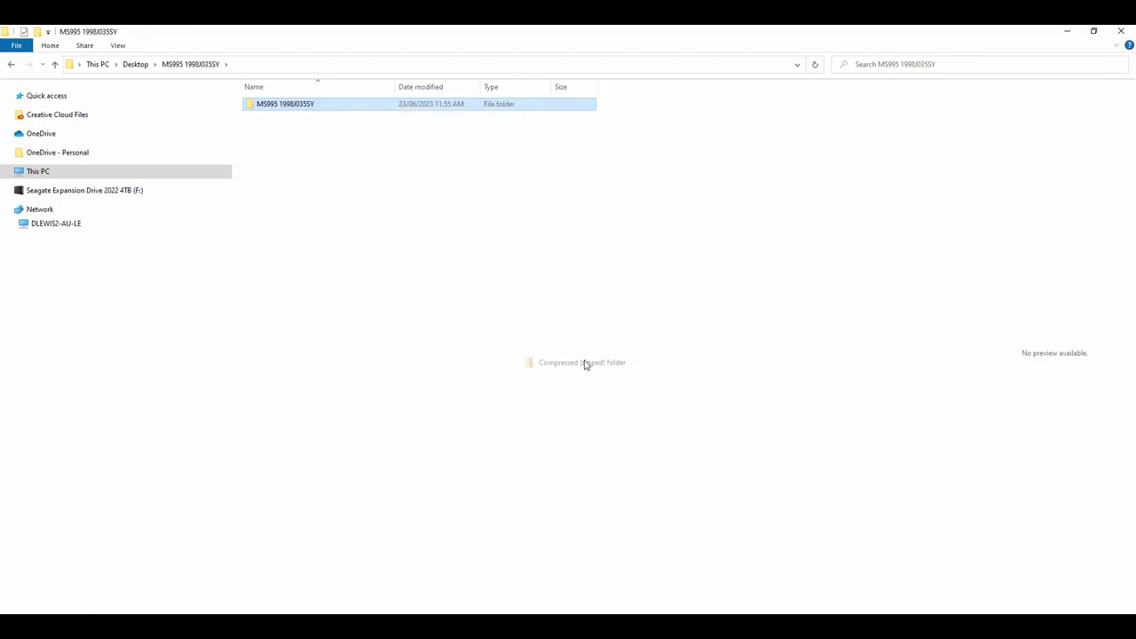
pyautogui.press('Return')
pyautogui.click(321, 204)
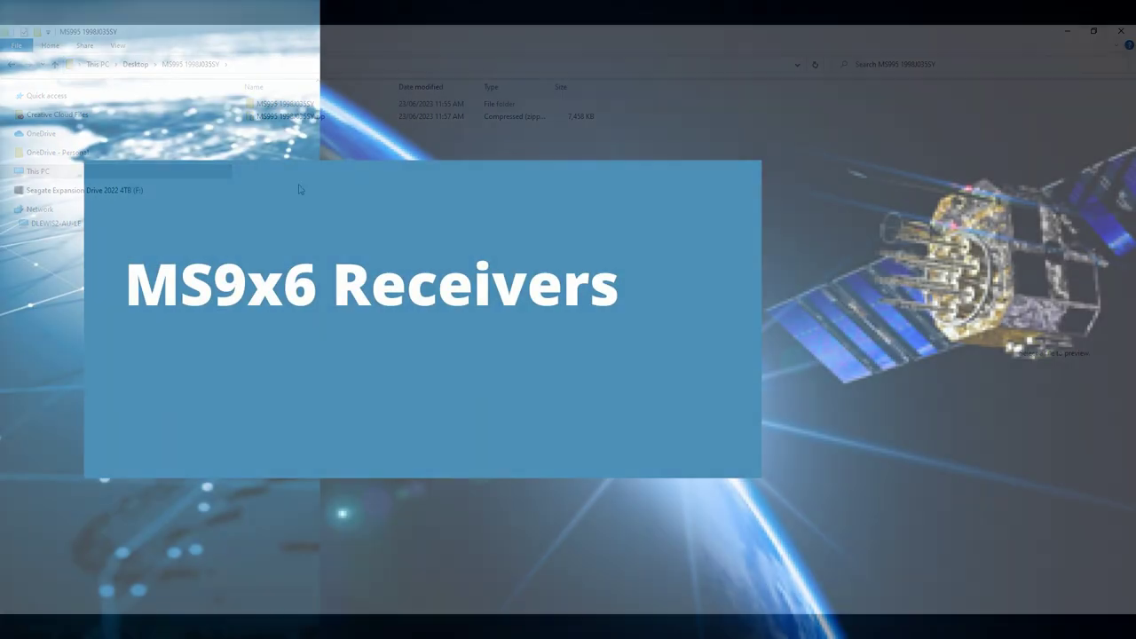